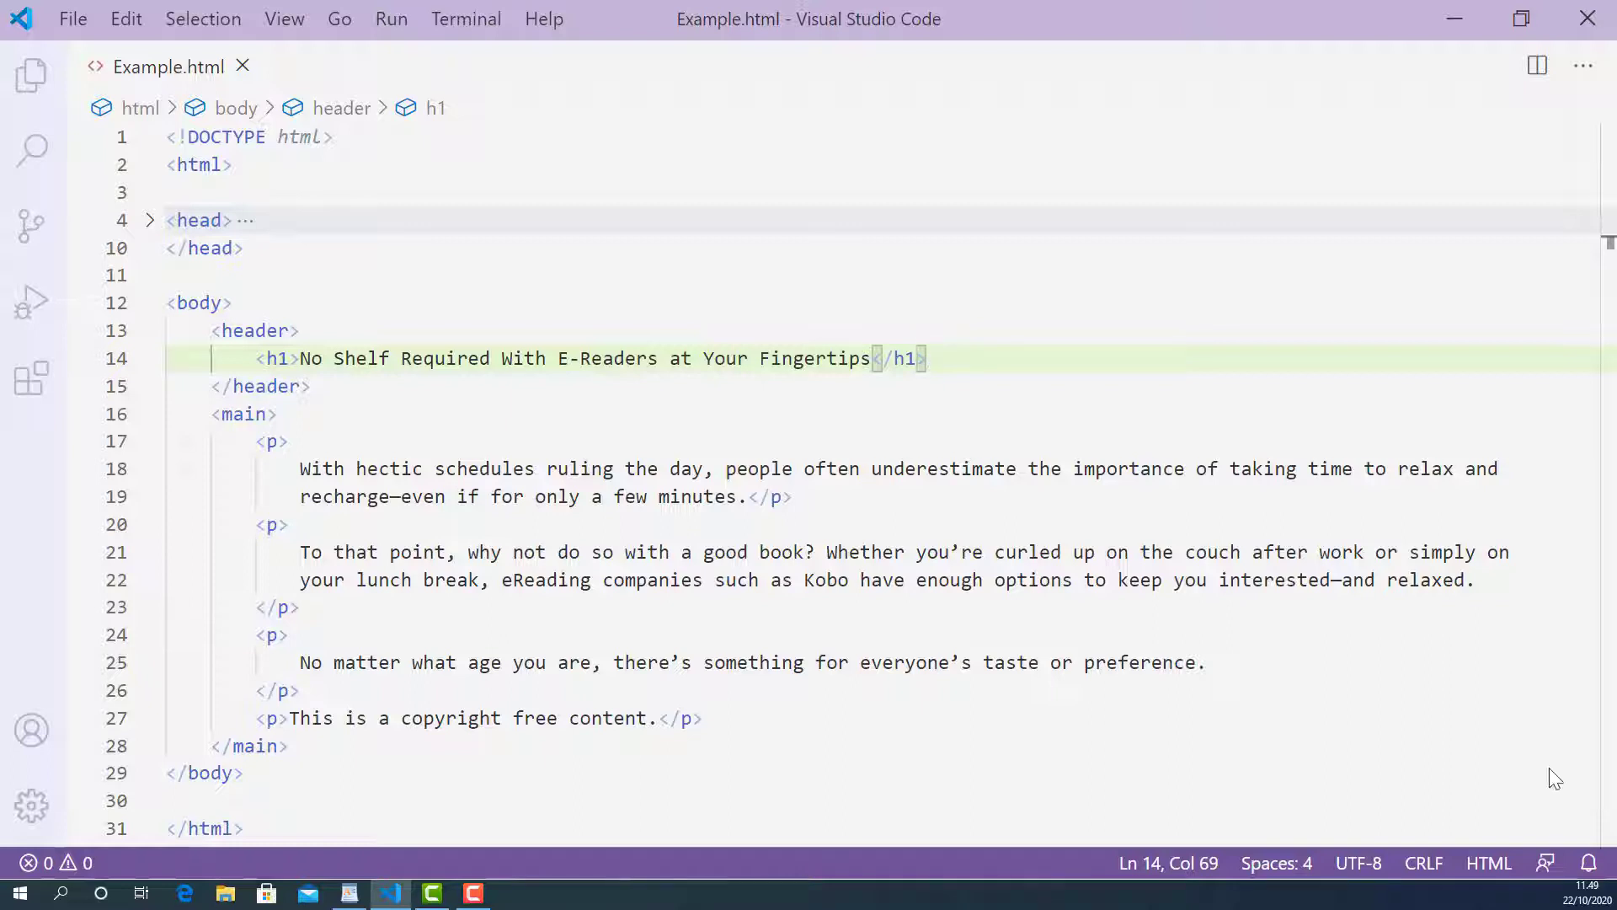
# Put <small> before and </small> after line 27's copyright sentence, then save Example.html.
pyautogui.click(288, 718)
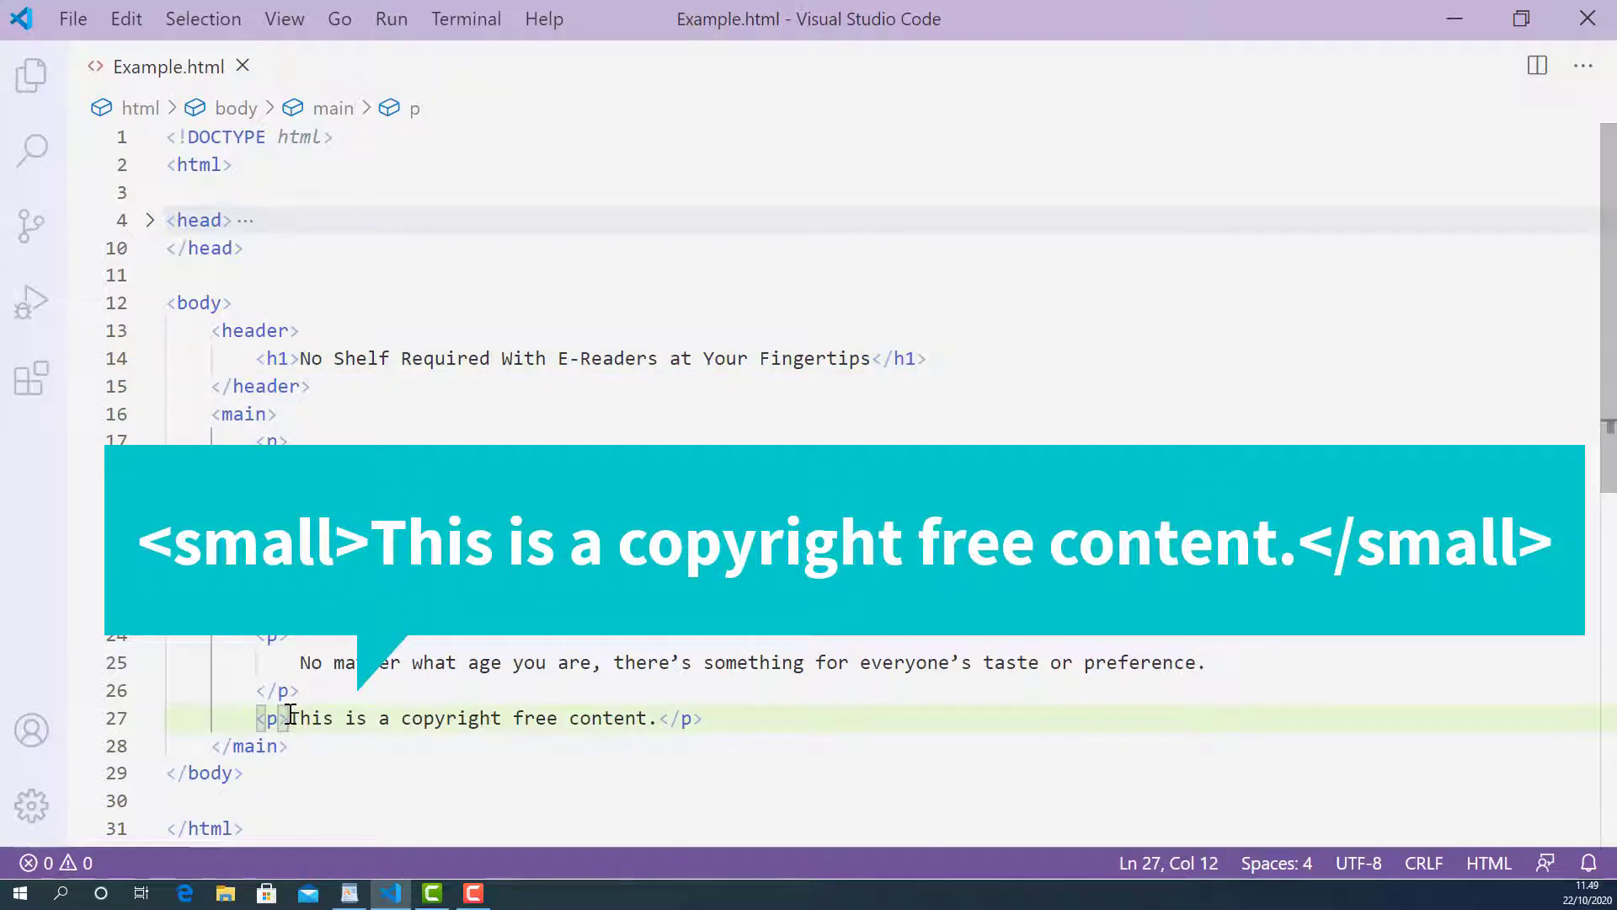
pyautogui.write('<sm')
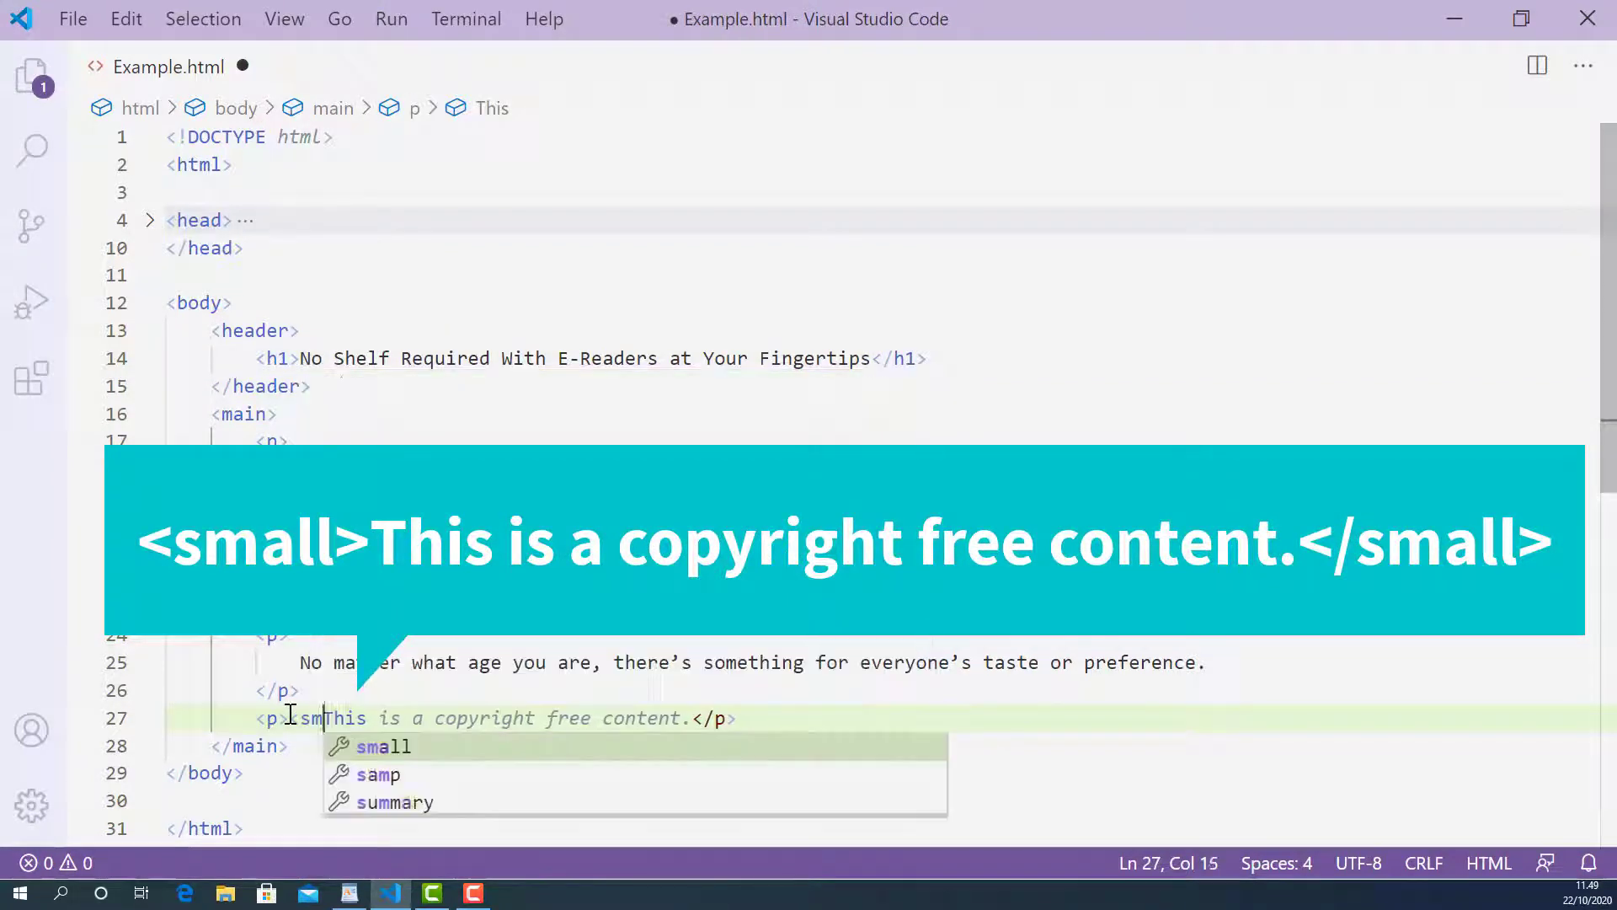
pyautogui.write('all>')
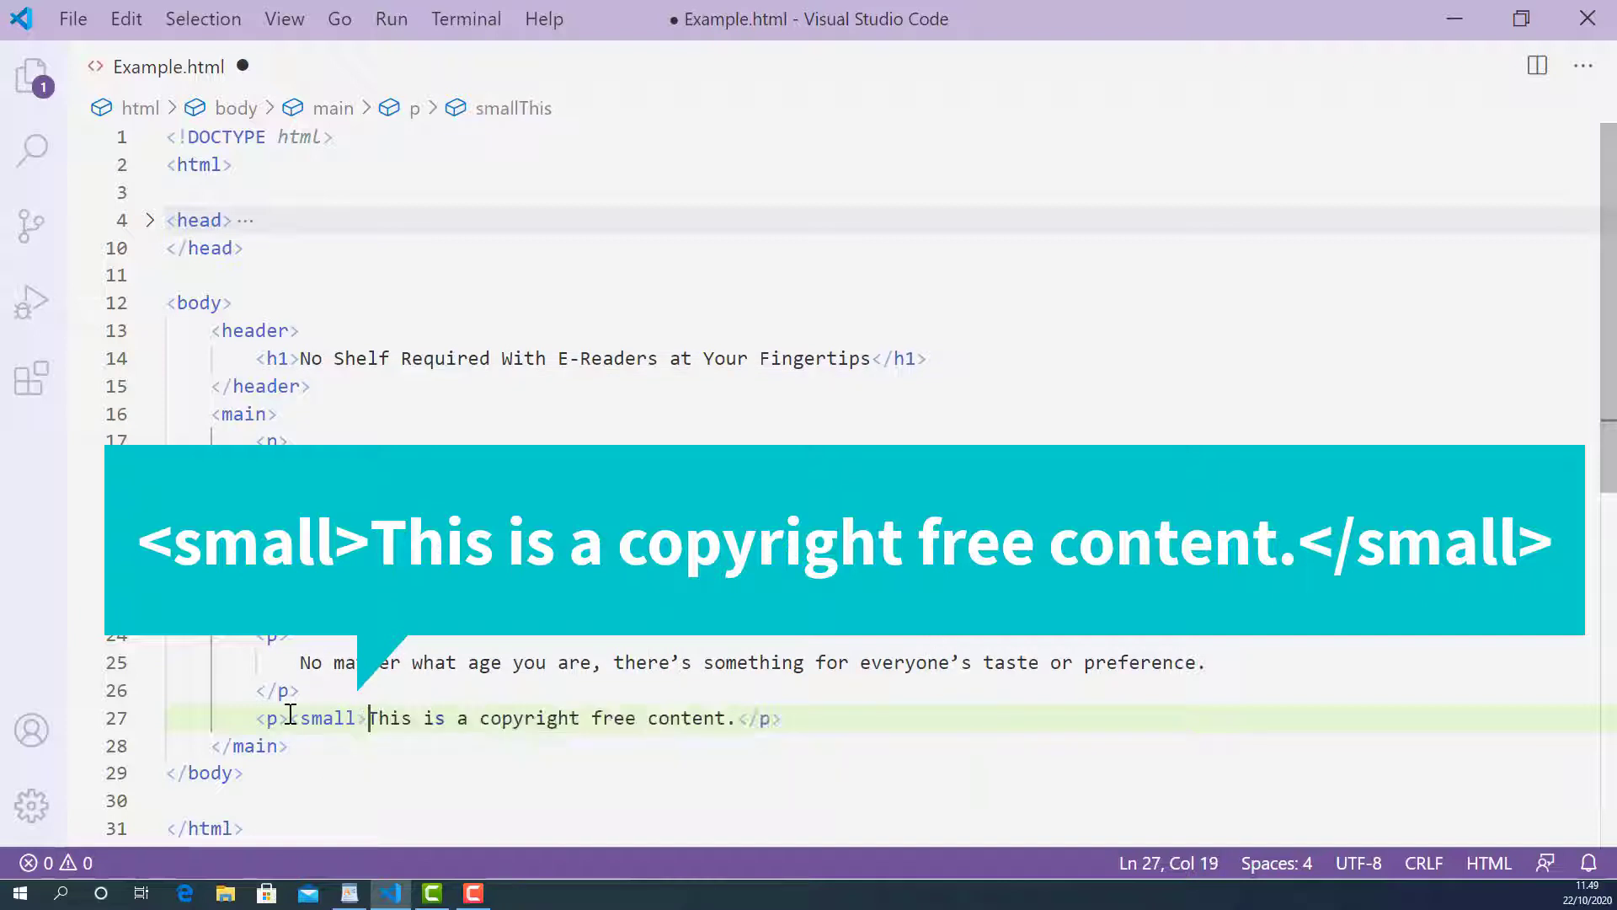
pyautogui.click(737, 718)
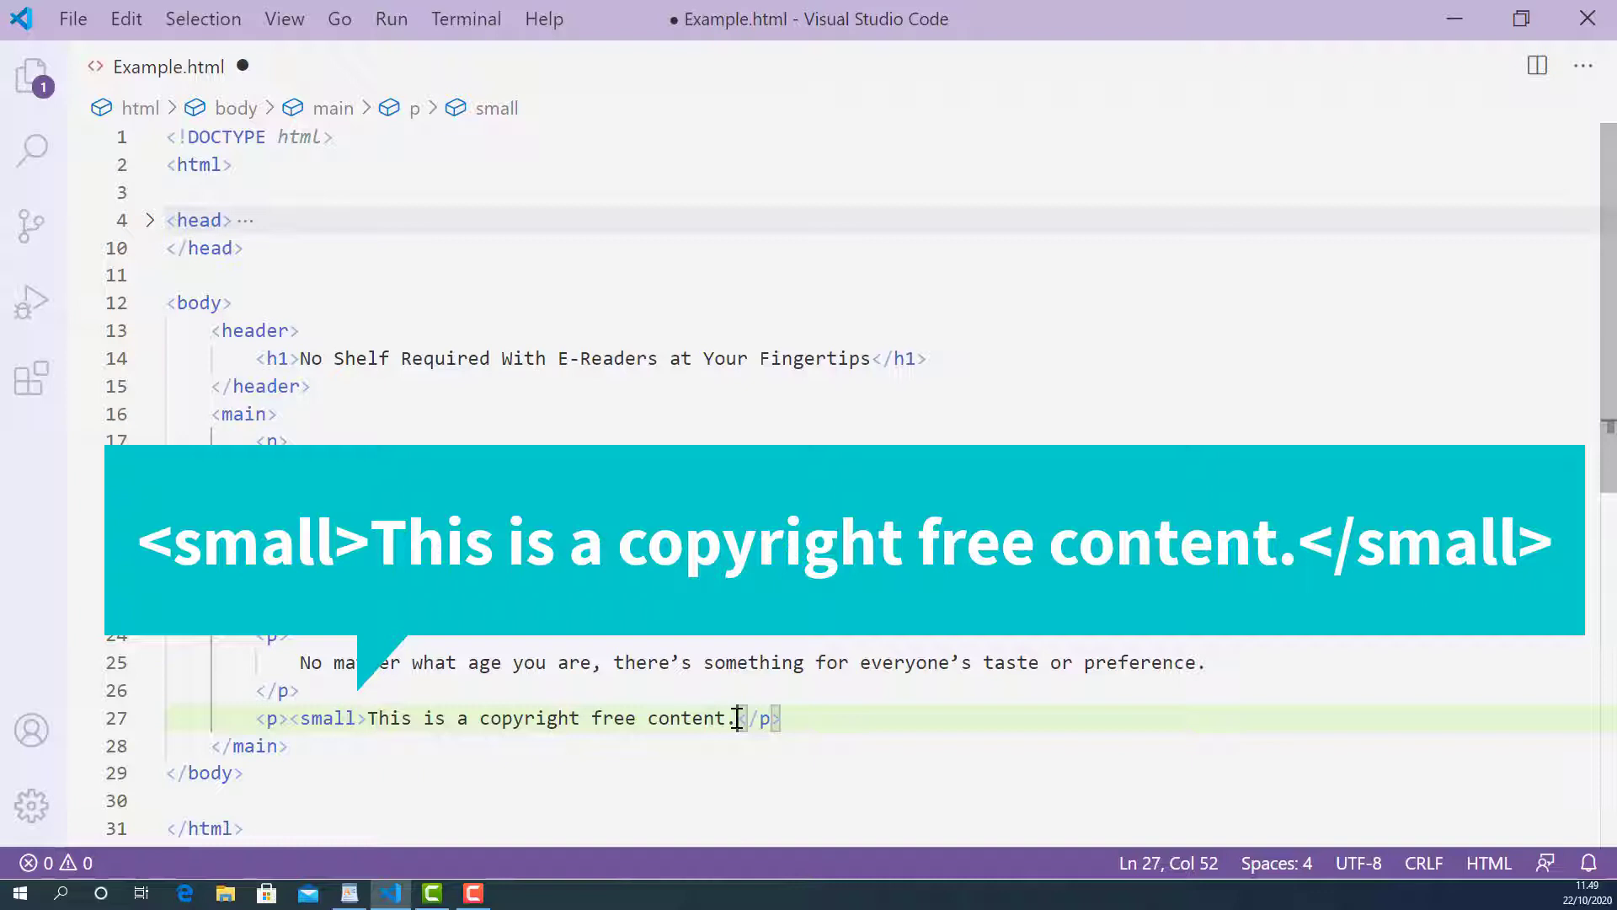
pyautogui.write('</')
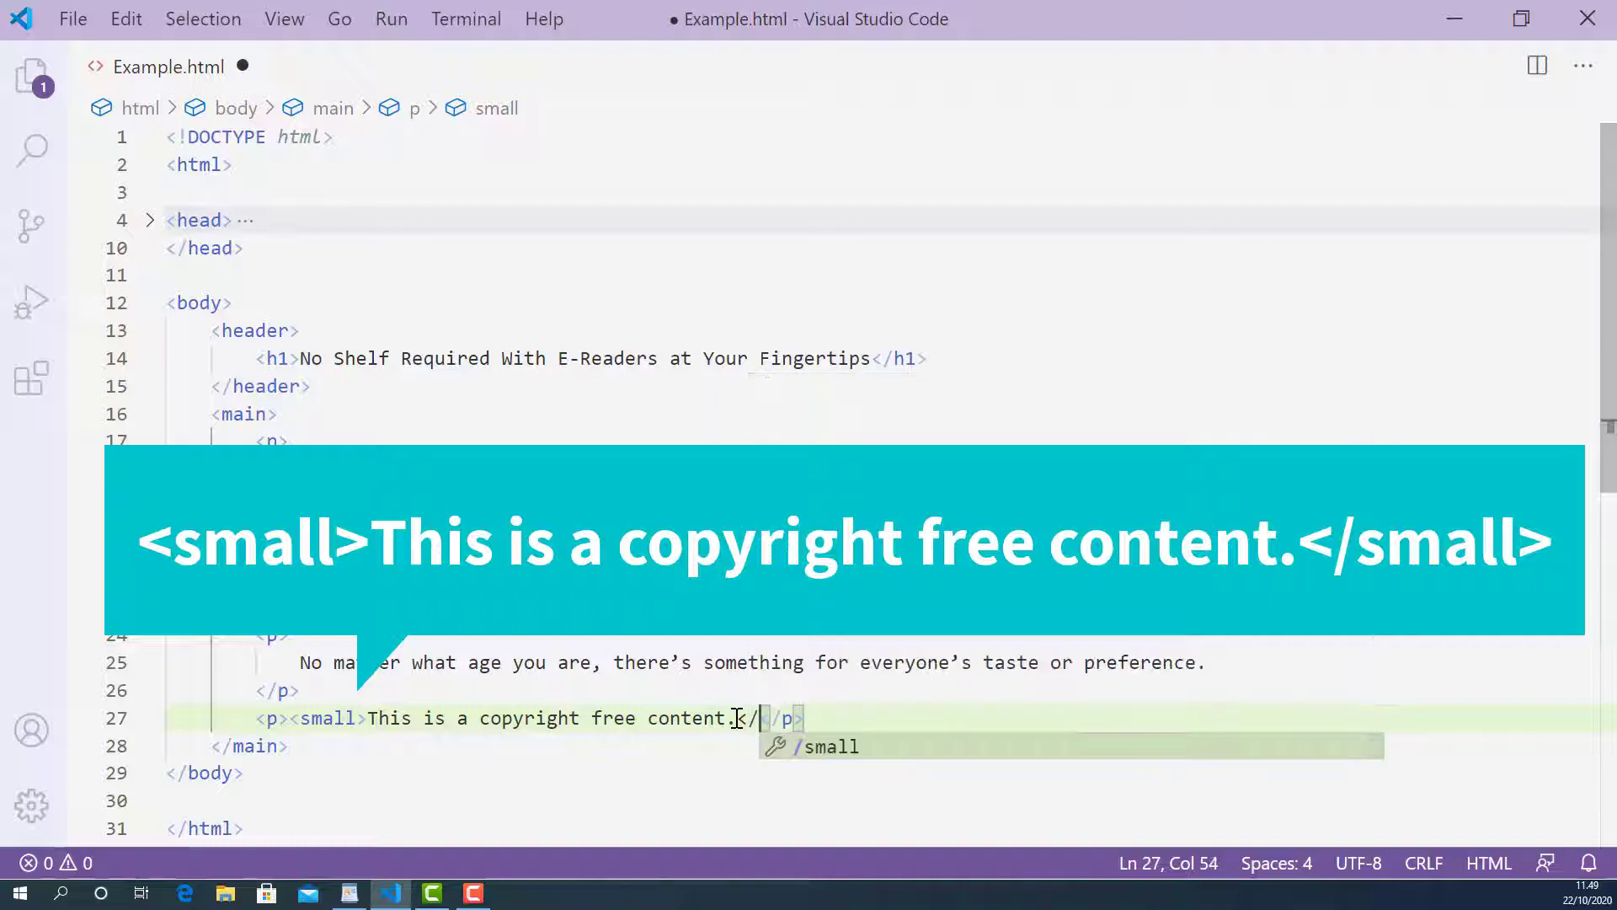
pyautogui.write('small')
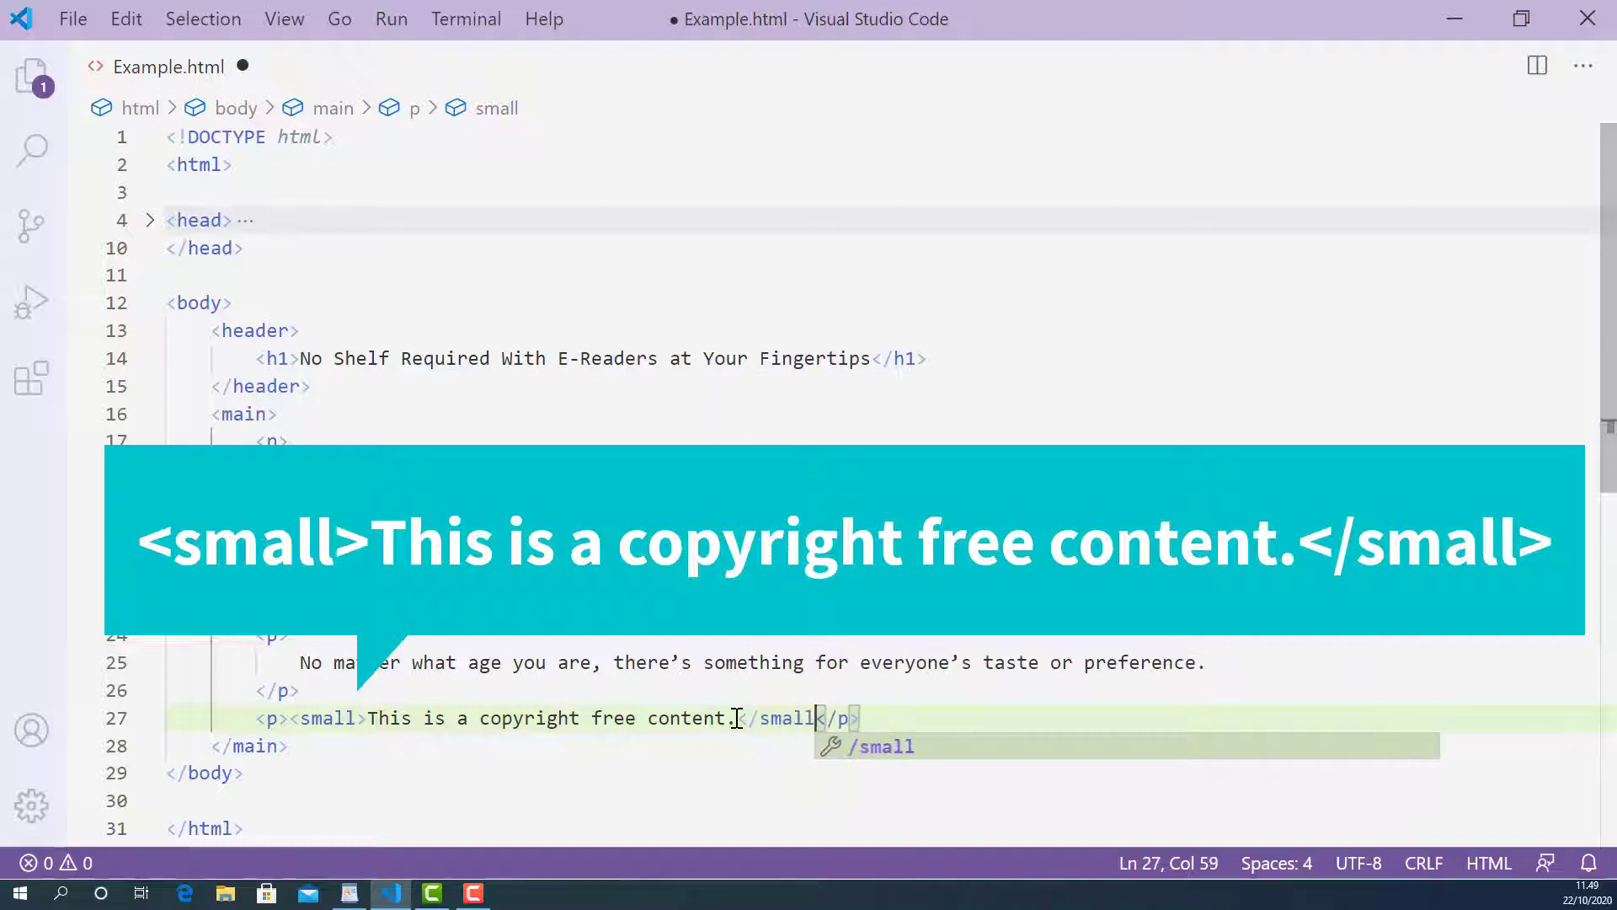
pyautogui.write('>')
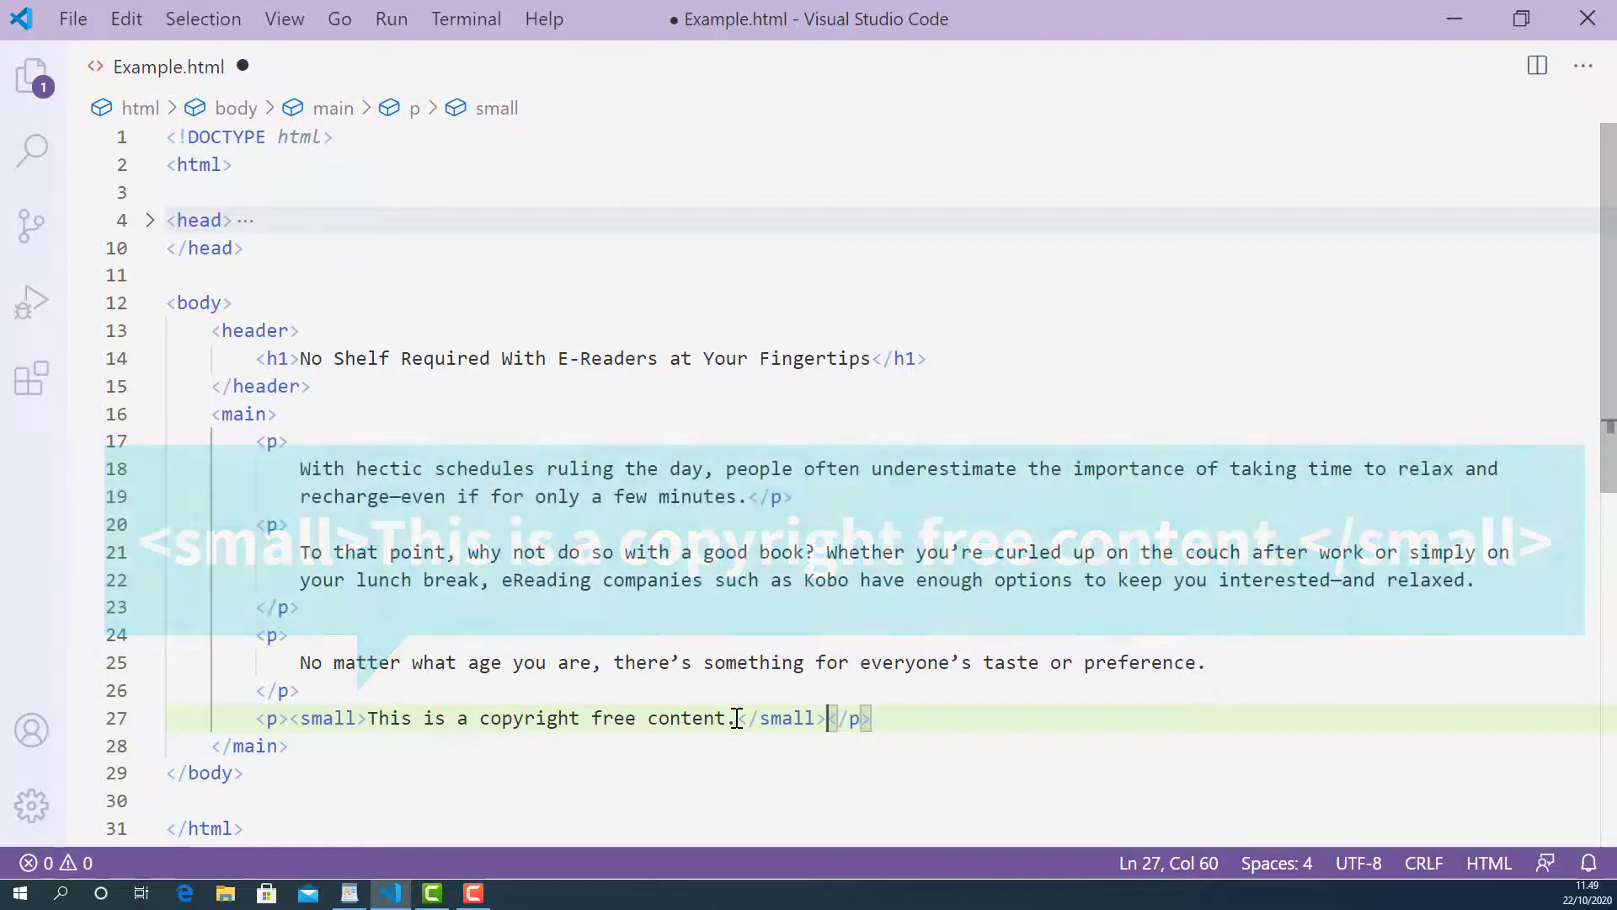
pyautogui.hotkey('ctrl', 's')
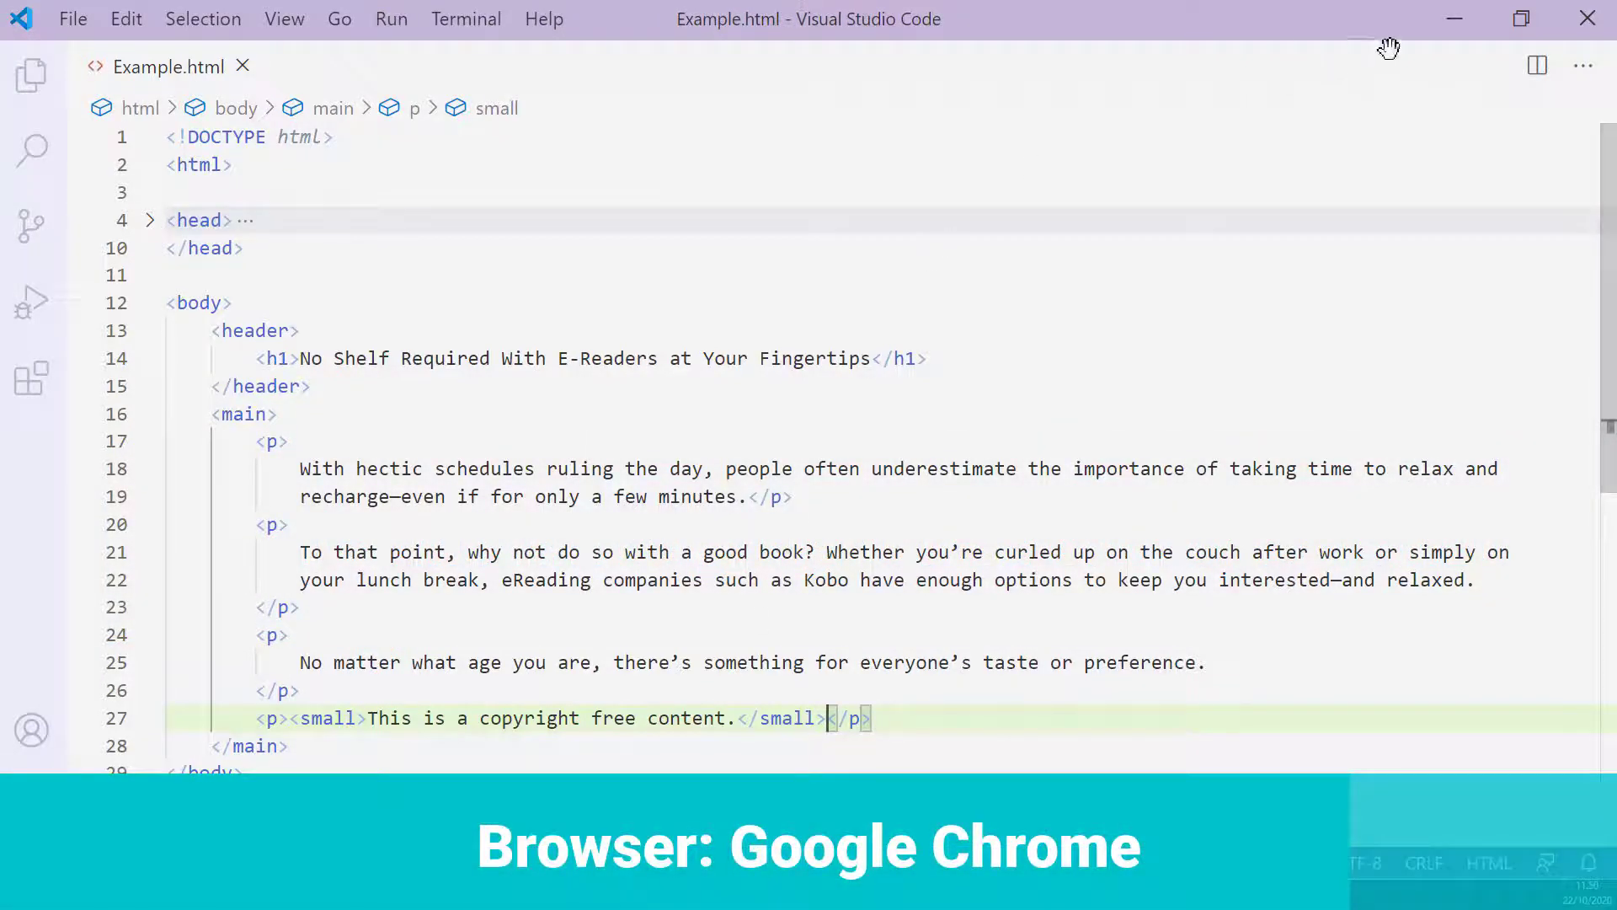
# Minimize VS Code and open the desktop Example shortcut in Google Chrome.
pyautogui.click(1454, 22)
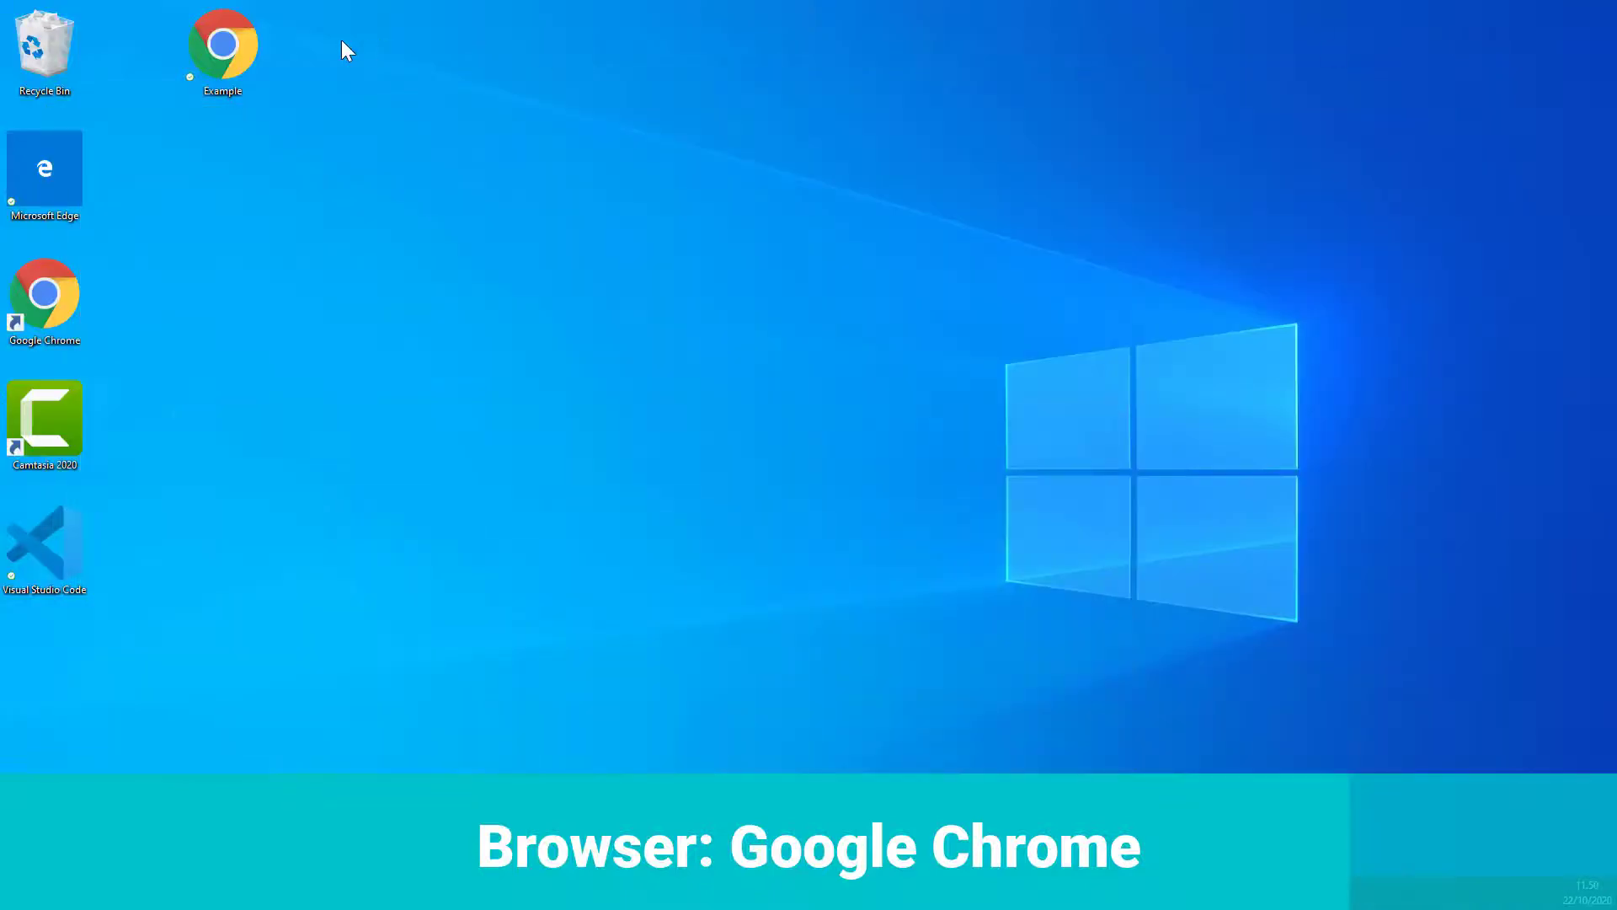
pyautogui.rightClick(222, 45)
pyautogui.click(290, 53)
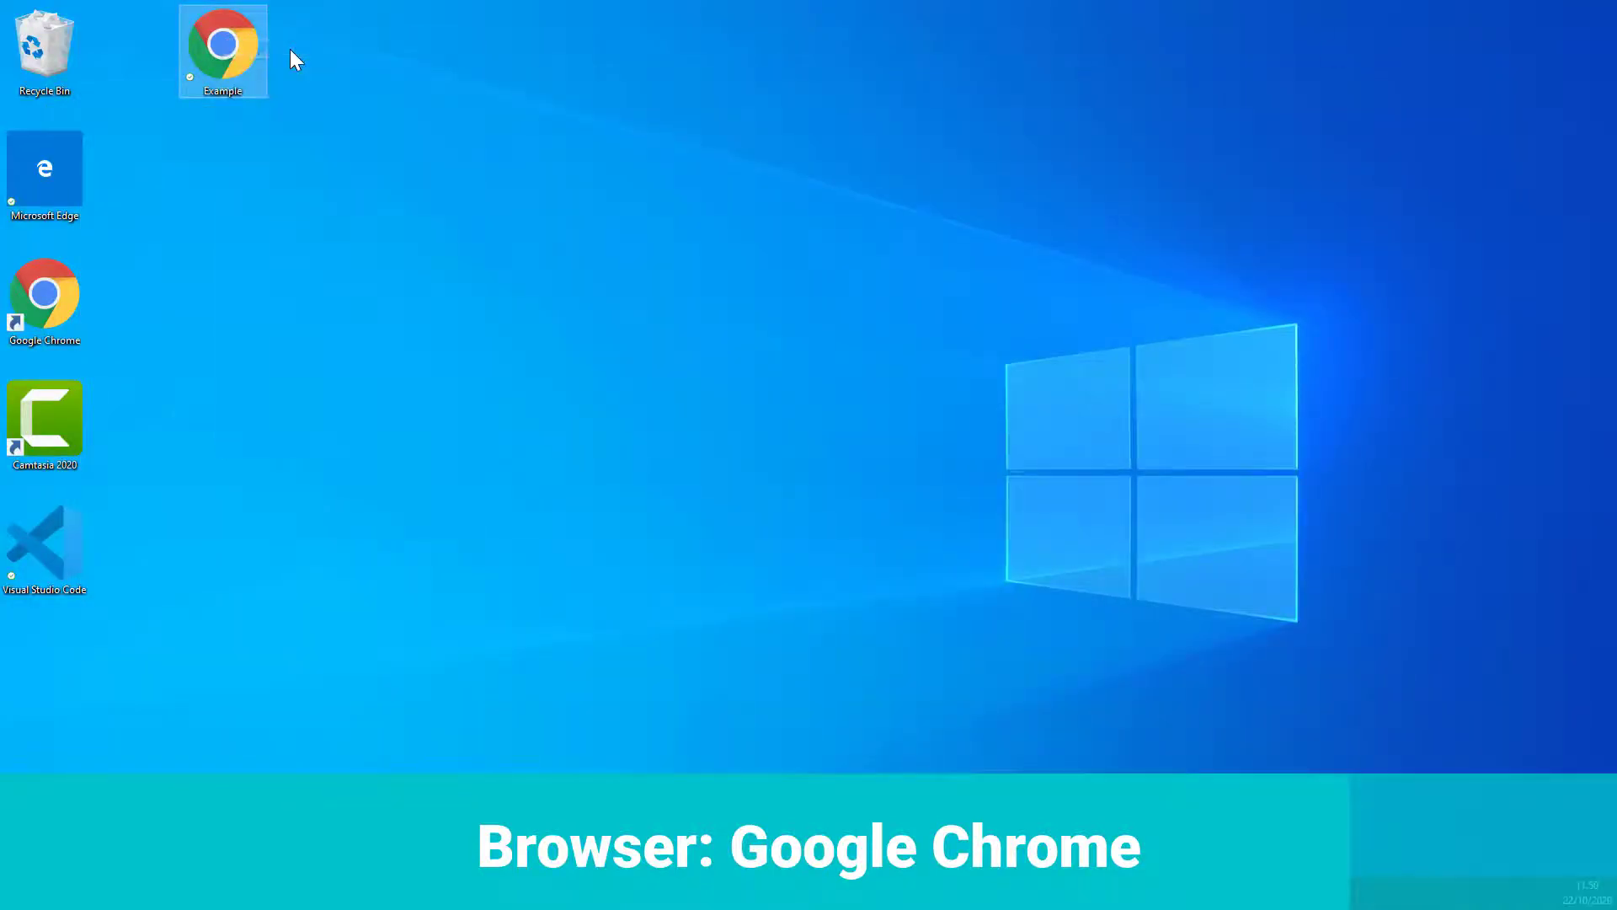